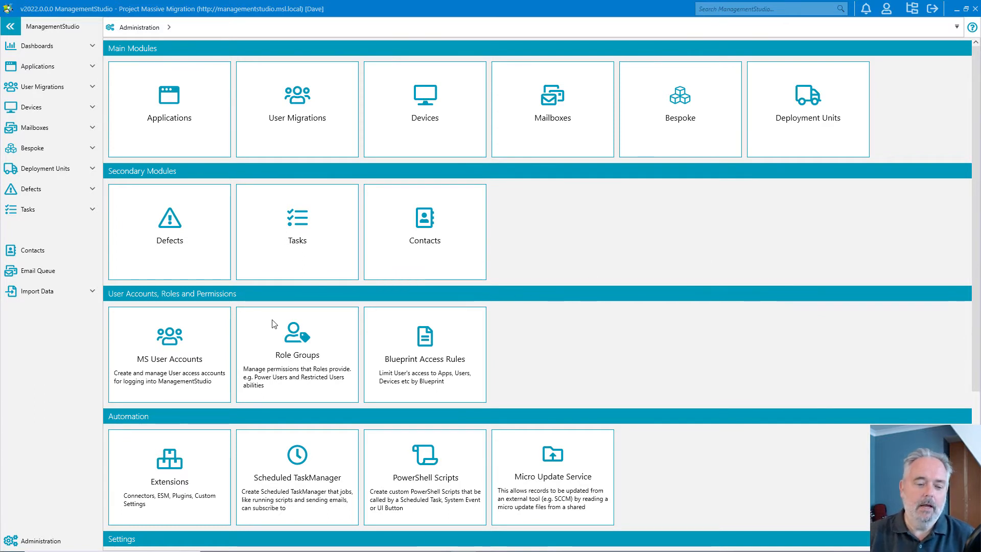
# Step: Add a new schedule named "Mid Morning Email" in the Scheduled TaskManager
pyautogui.click(284, 494)
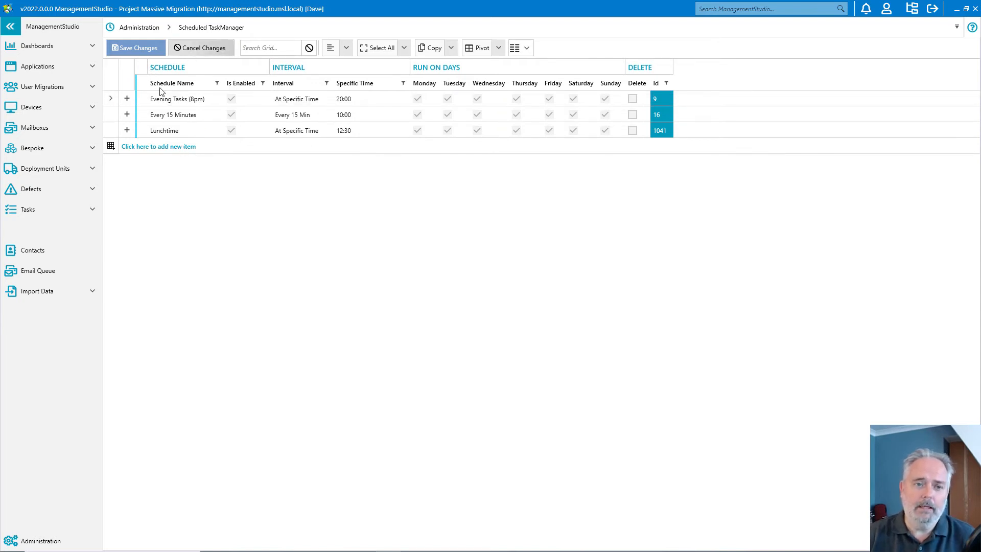
pyautogui.click(145, 148)
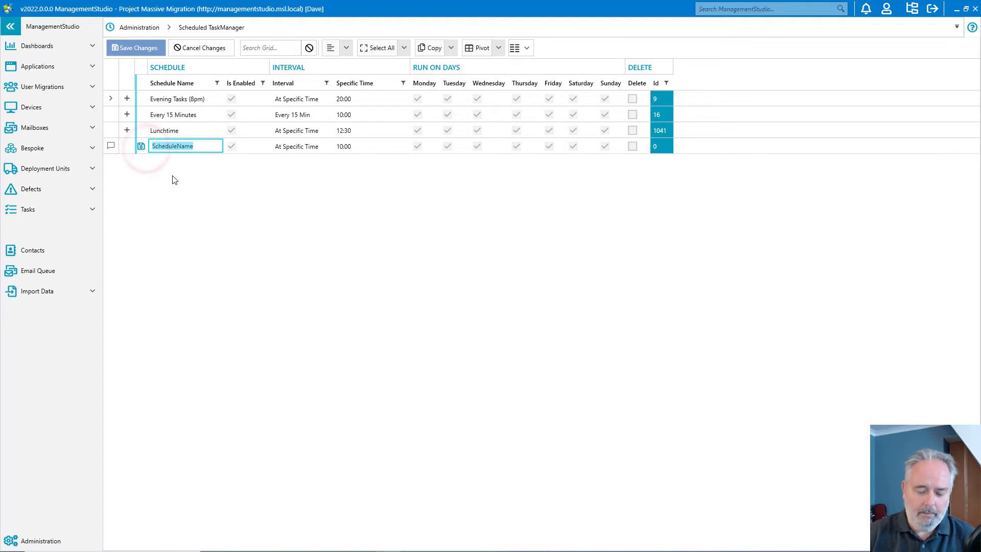
pyautogui.write('Mid Morning Email')
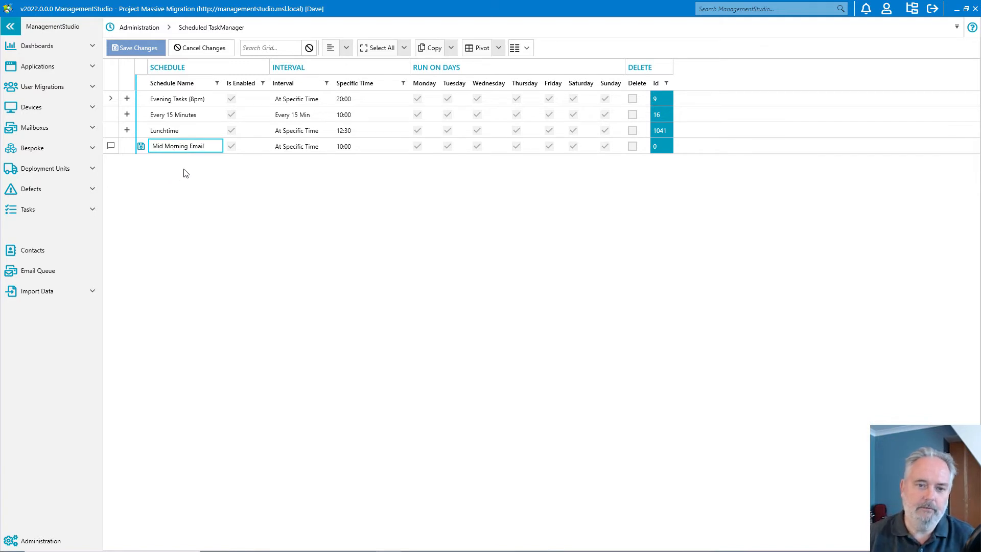
# Step: Set the Mid Morning Email schedule's specific time to 10:30 and save the changes
pyautogui.click(339, 146)
pyautogui.click(403, 147)
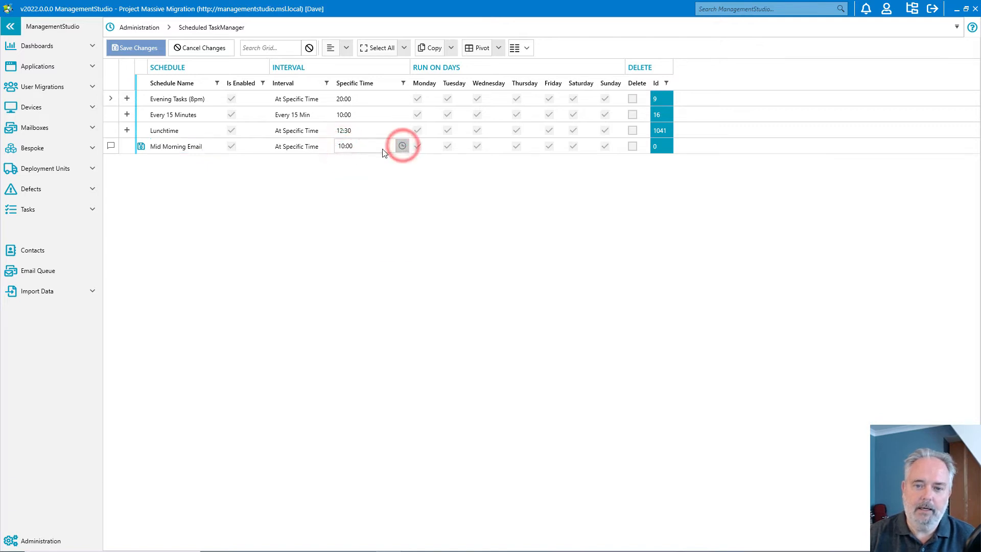
pyautogui.click(383, 204)
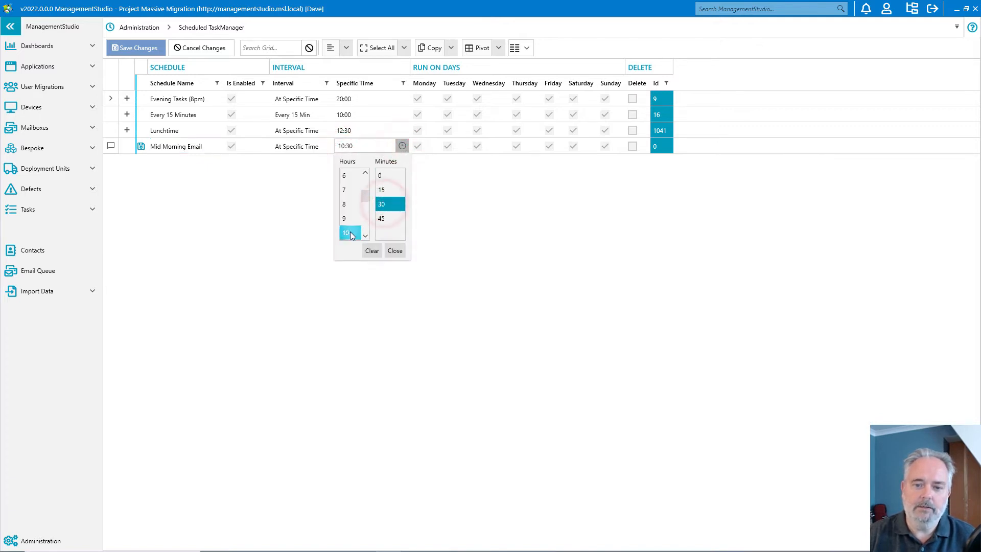
pyautogui.click(395, 250)
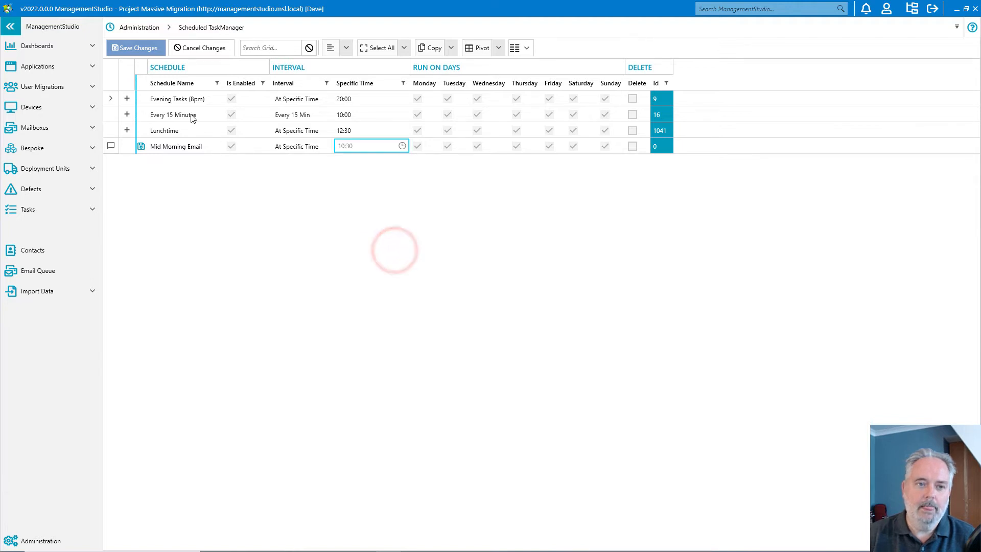
pyautogui.click(125, 48)
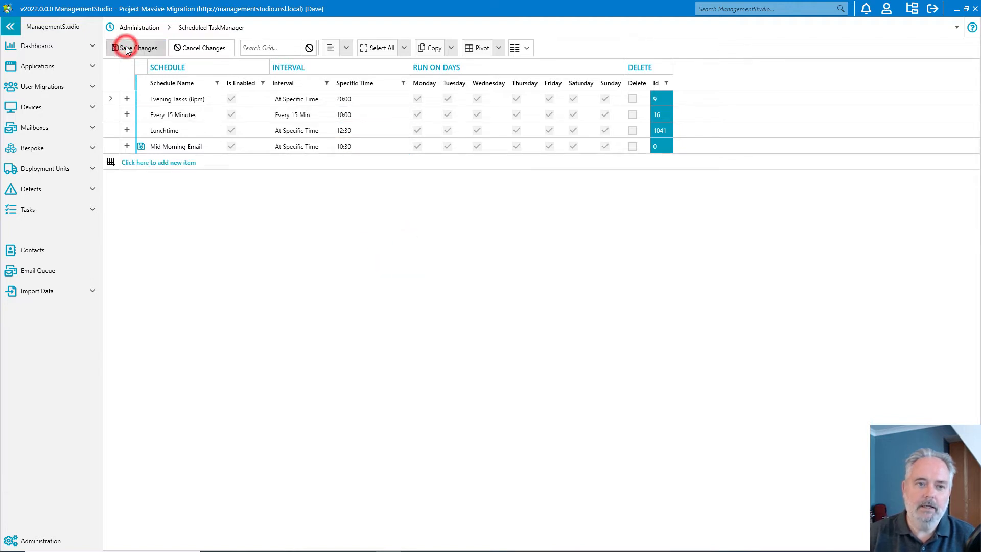
pyautogui.click(517, 299)
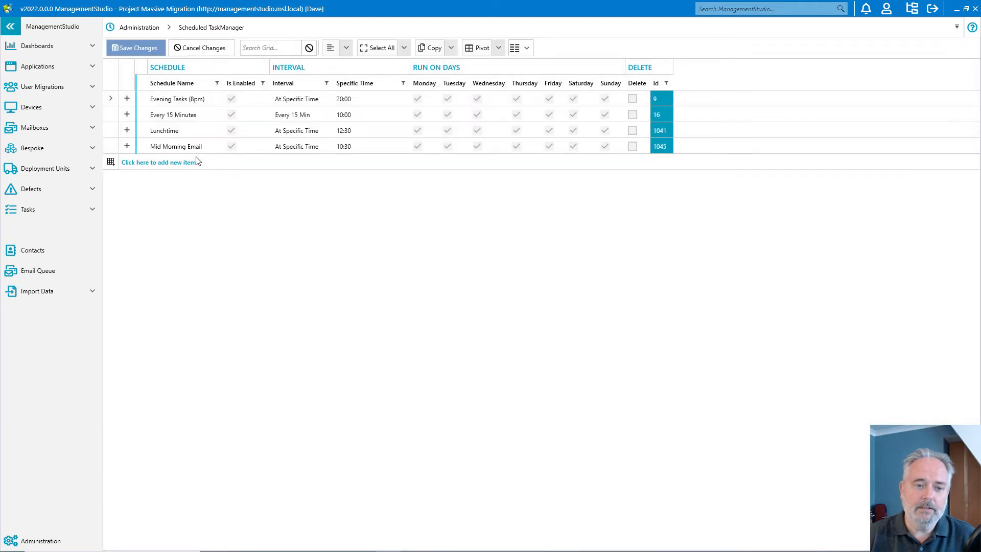
# Step: Examine which jobs are attached to the Mid Morning Email, Lunchtime, Every 15 Minutes and Evening Tasks (8pm) schedules
pyautogui.click(128, 146)
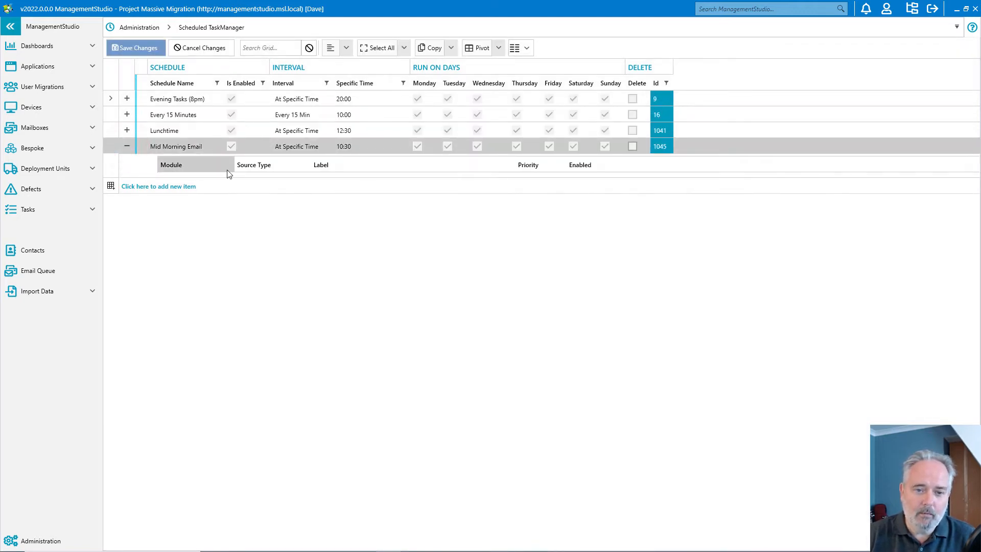
pyautogui.click(127, 147)
pyautogui.click(126, 131)
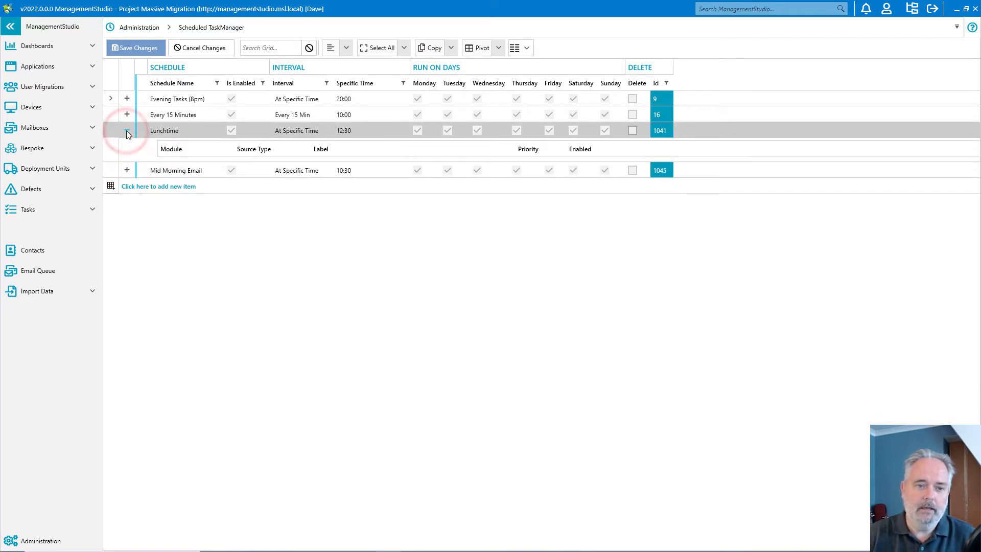
pyautogui.click(126, 130)
pyautogui.click(127, 114)
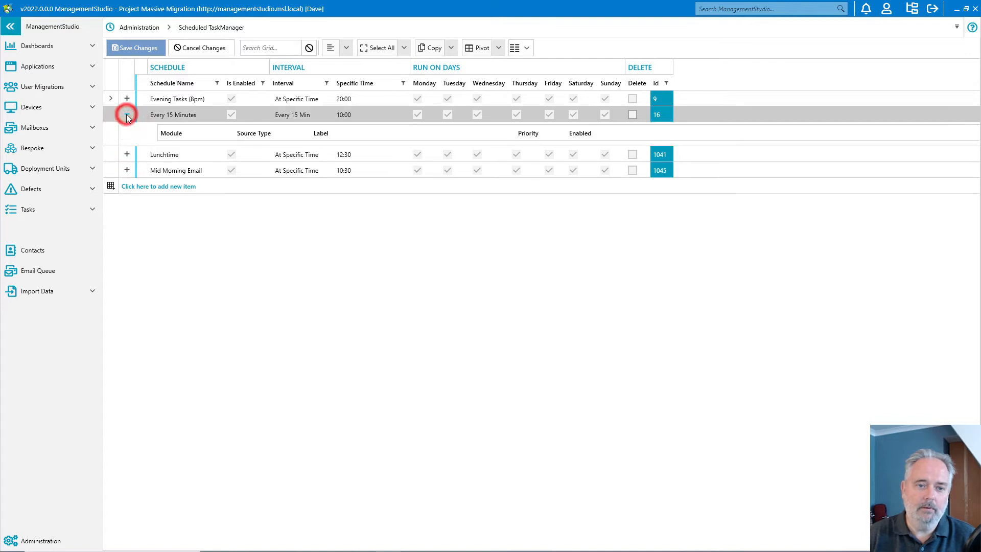
pyautogui.click(126, 114)
pyautogui.click(126, 99)
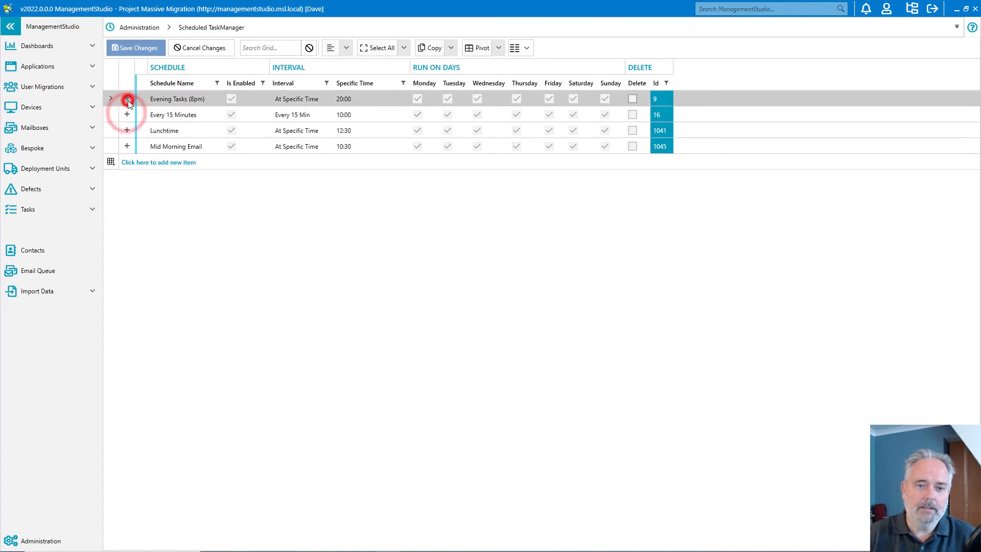
pyautogui.click(127, 99)
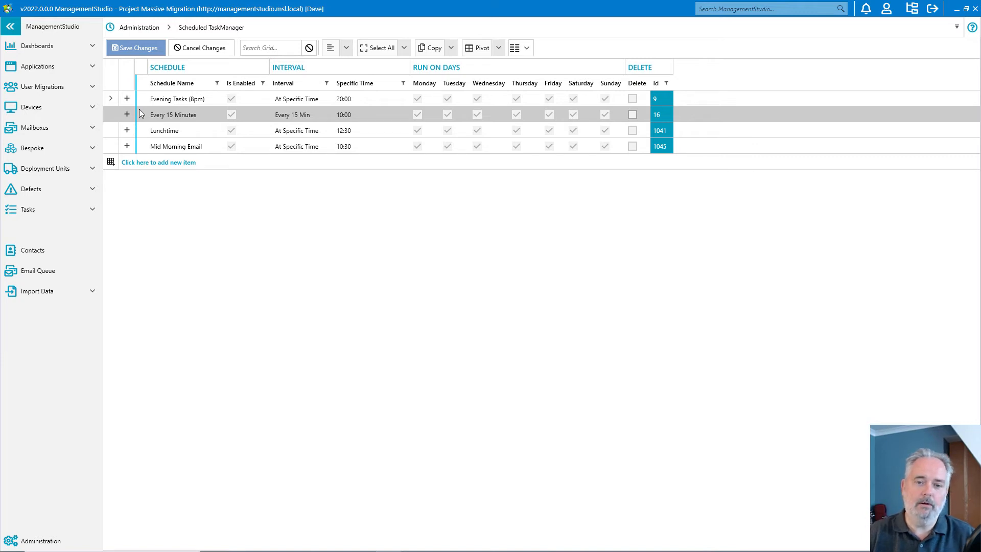
# Step: Add a new schedule named "USA NY Afternoon Email"
pyautogui.click(149, 163)
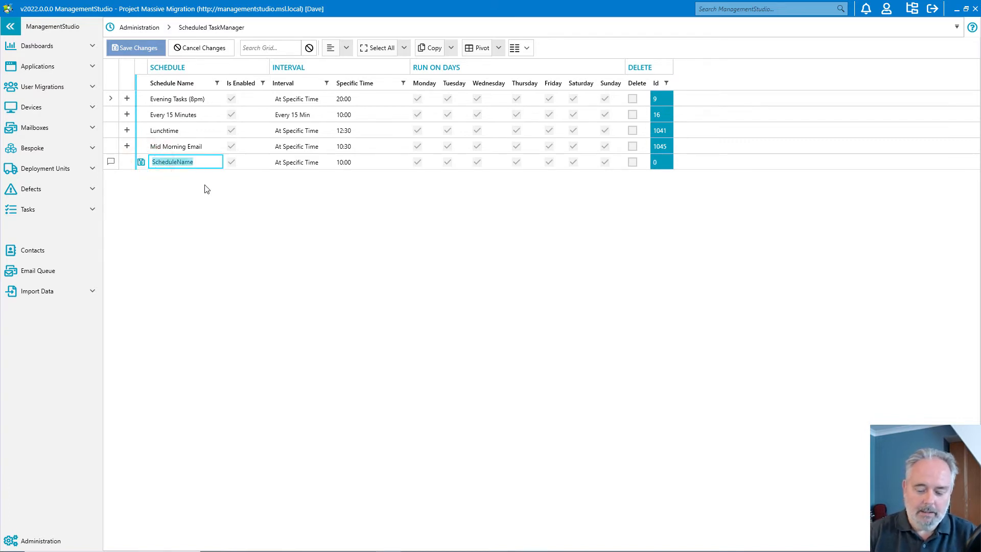
pyautogui.write('USA')
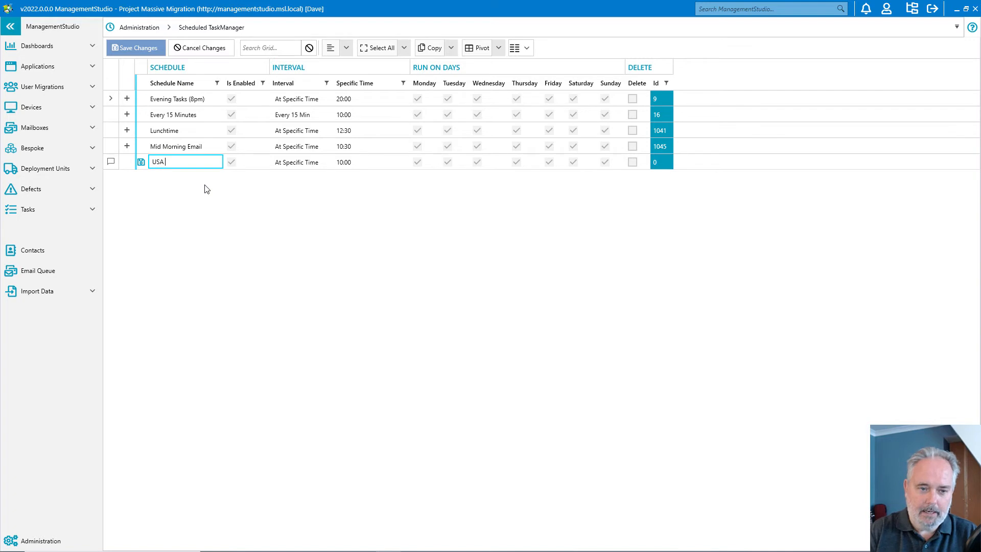
pyautogui.write(' NY')
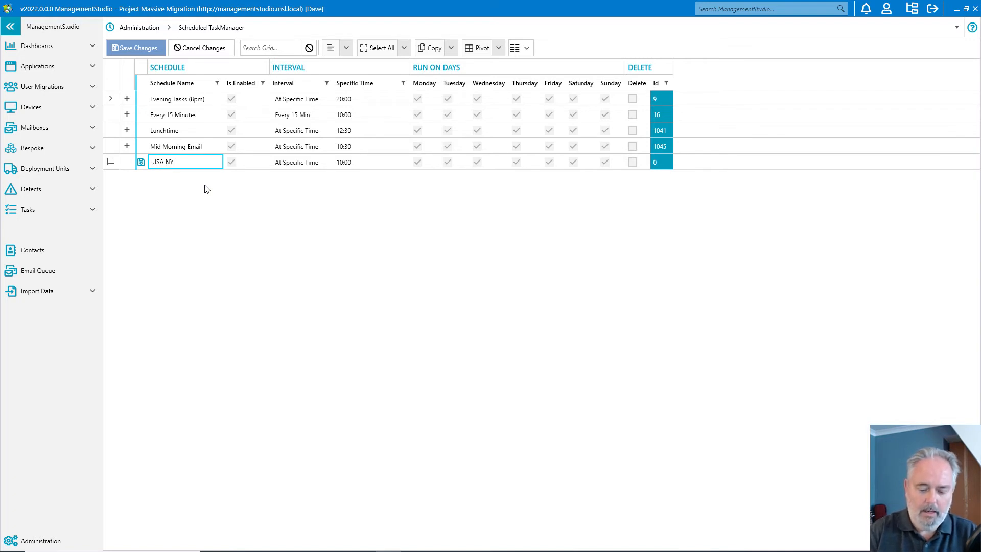
pyautogui.write(' Afternoon Email')
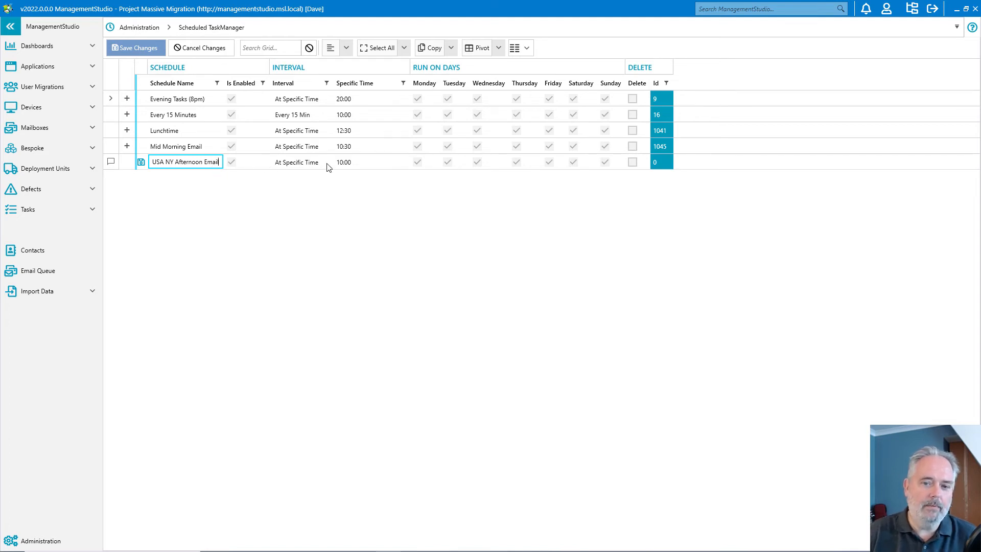
# Step: Set the USA NY Afternoon Email schedule's specific time to 21:00 and save the changes
pyautogui.click(342, 164)
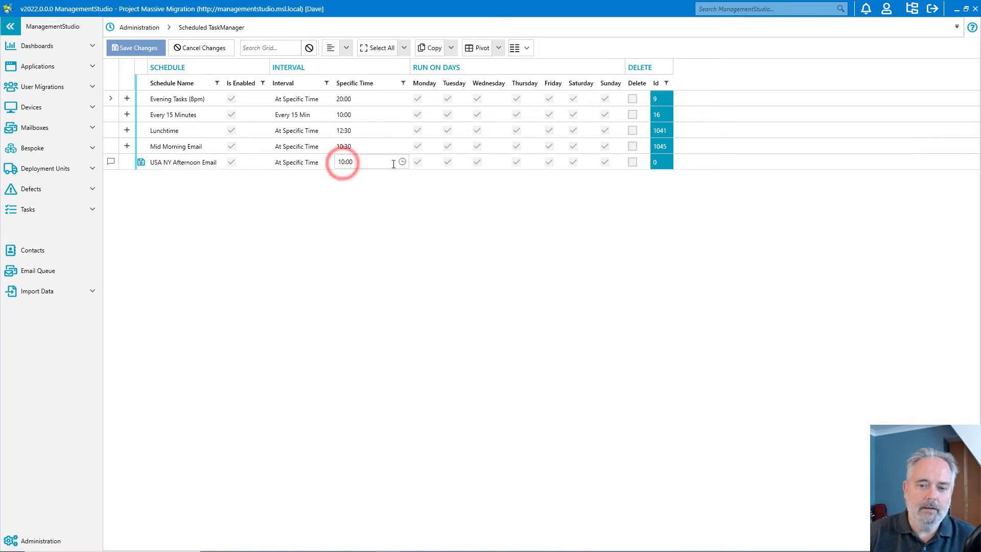
pyautogui.click(403, 162)
pyautogui.click(365, 253)
pyautogui.click(365, 253)
pyautogui.click(365, 253)
pyautogui.click(365, 253)
pyautogui.click(364, 253)
pyautogui.click(365, 253)
pyautogui.click(365, 253)
pyautogui.click(365, 253)
pyautogui.click(365, 252)
pyautogui.click(346, 249)
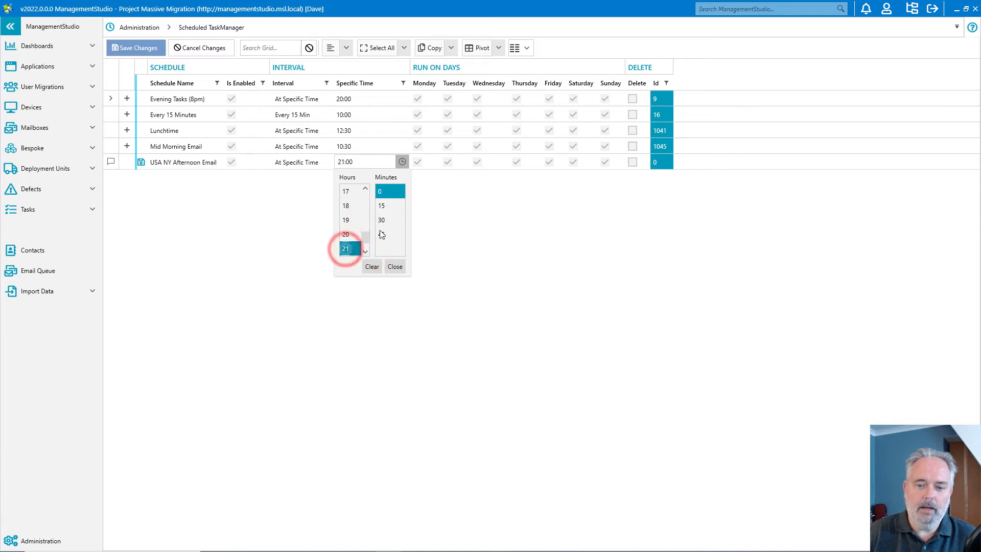
pyautogui.click(395, 266)
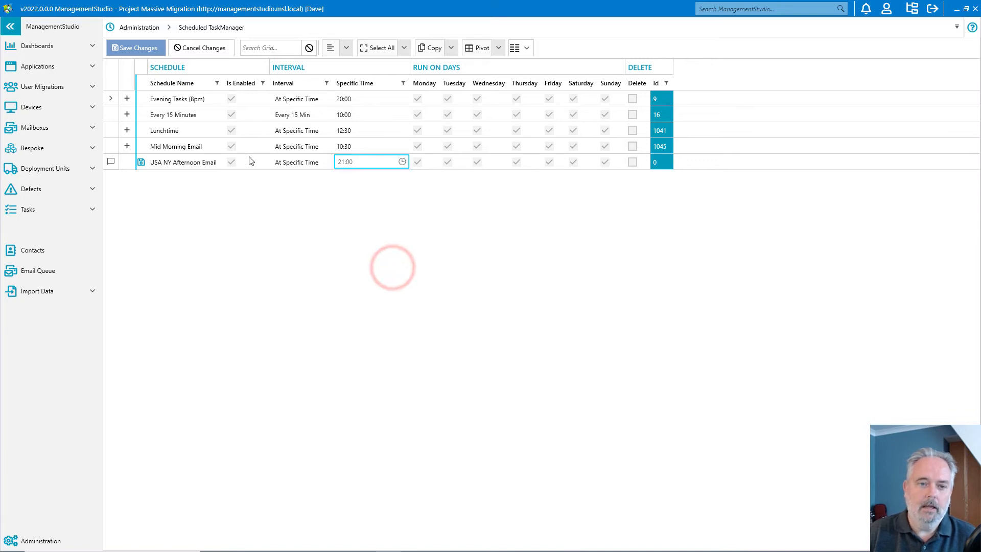
pyautogui.click(135, 49)
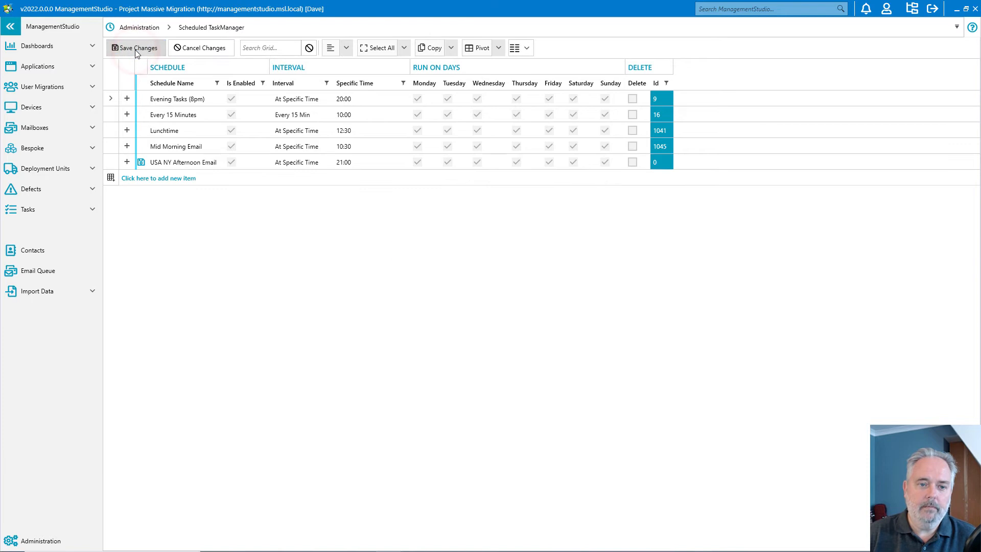
pyautogui.click(519, 294)
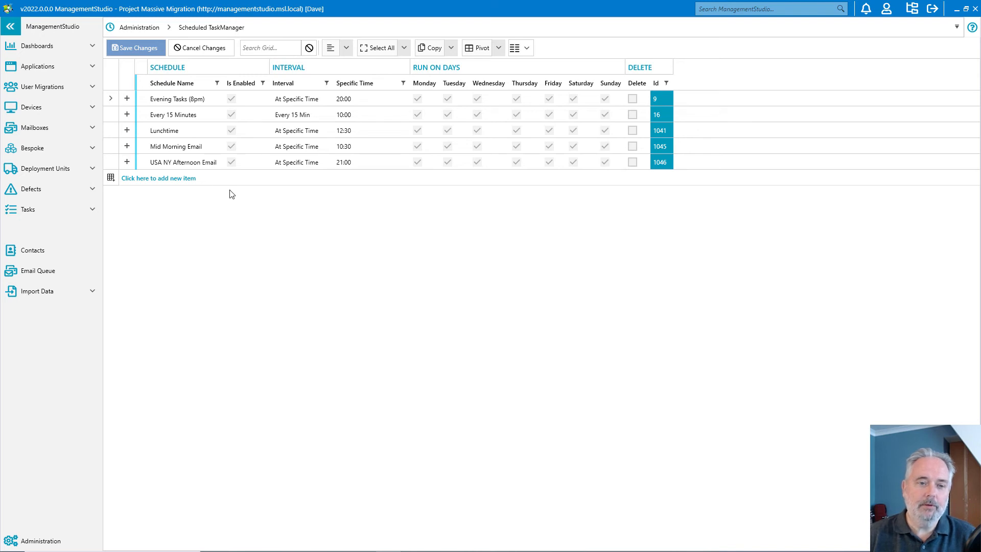
# Step: Add a new schedule named "Every Hour" with its interval set to Every Hour
pyautogui.click(164, 179)
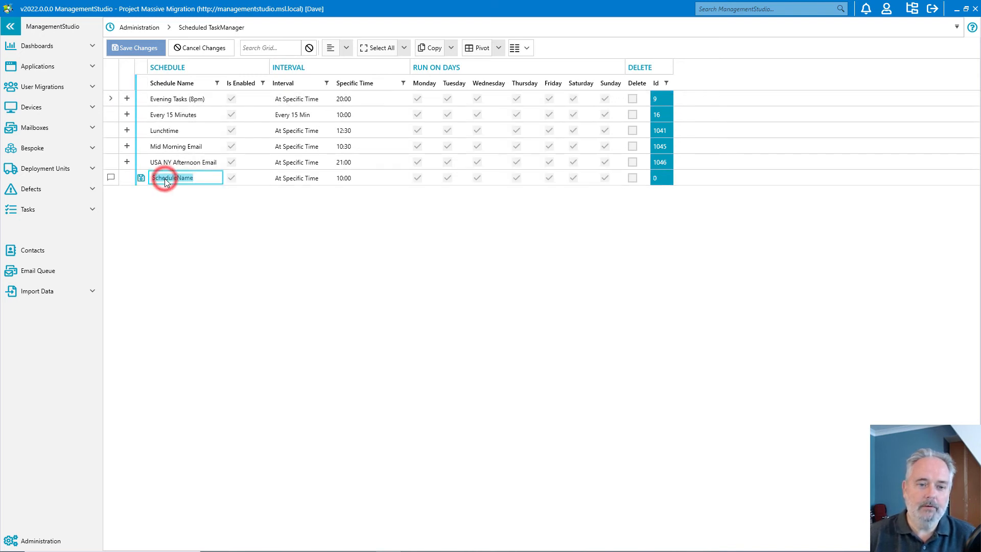
pyautogui.write('Every Hour')
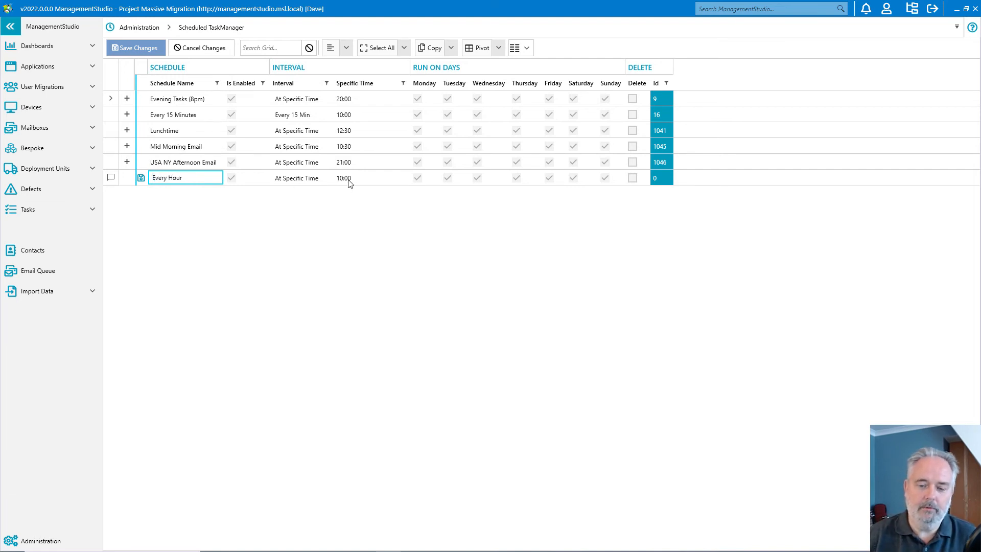
pyautogui.click(311, 180)
pyautogui.click(315, 179)
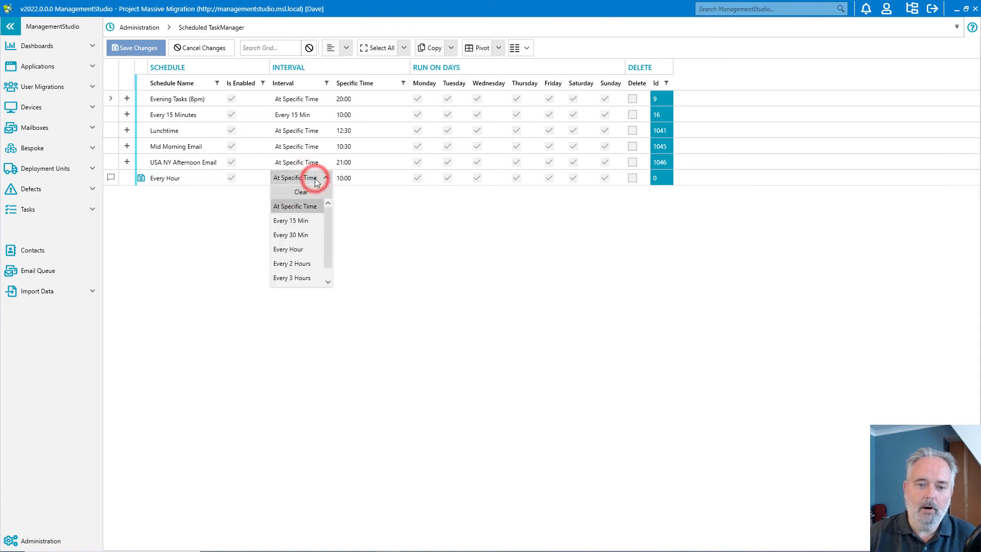
pyautogui.click(297, 249)
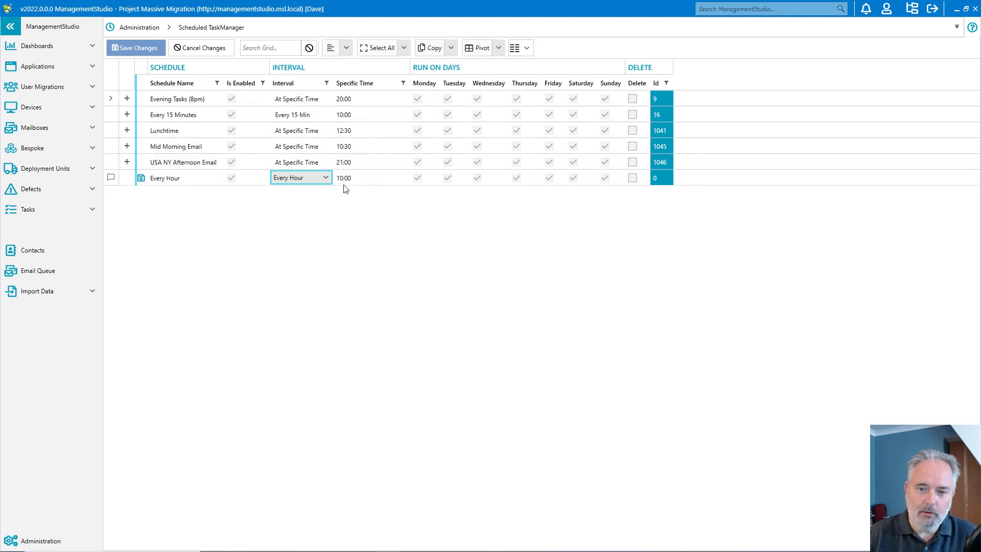
# Step: Exclude Saturday and Sunday from the Every Hour schedule's run days and save the changes
pyautogui.click(573, 178)
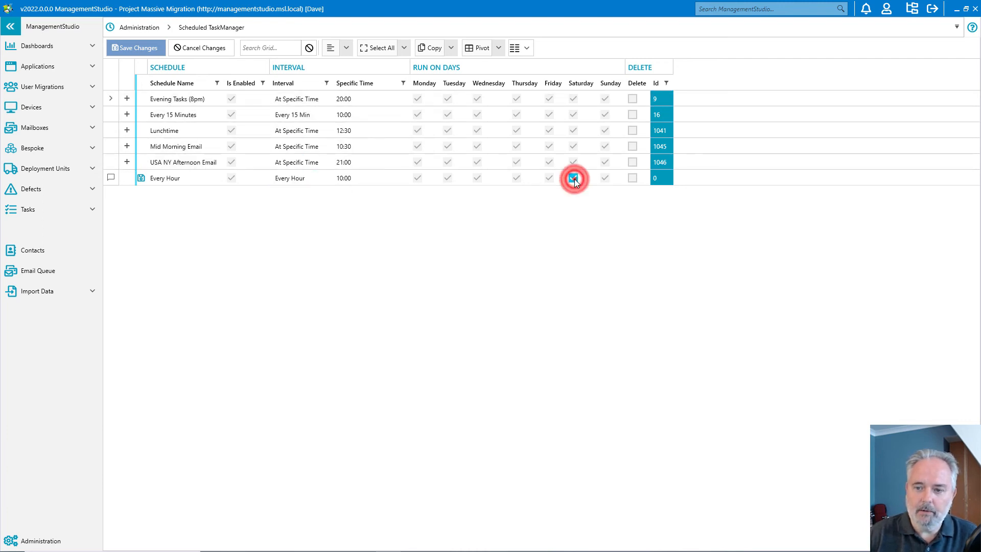
pyautogui.click(605, 178)
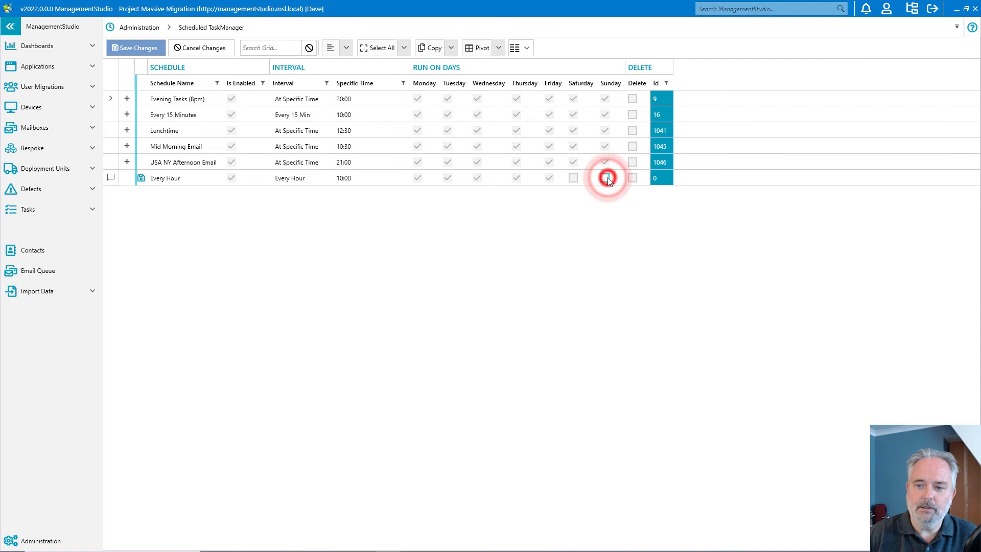
pyautogui.click(127, 48)
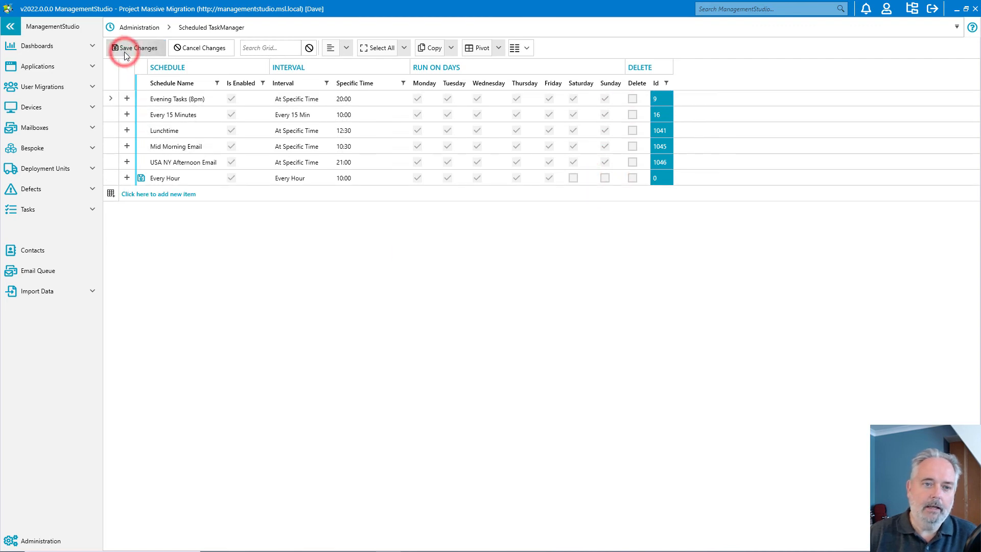
pyautogui.click(521, 297)
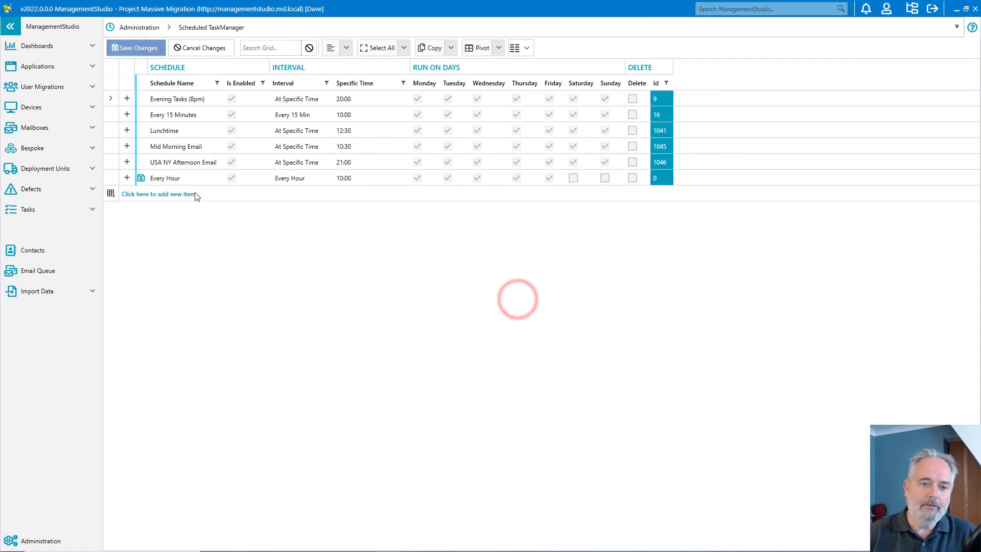